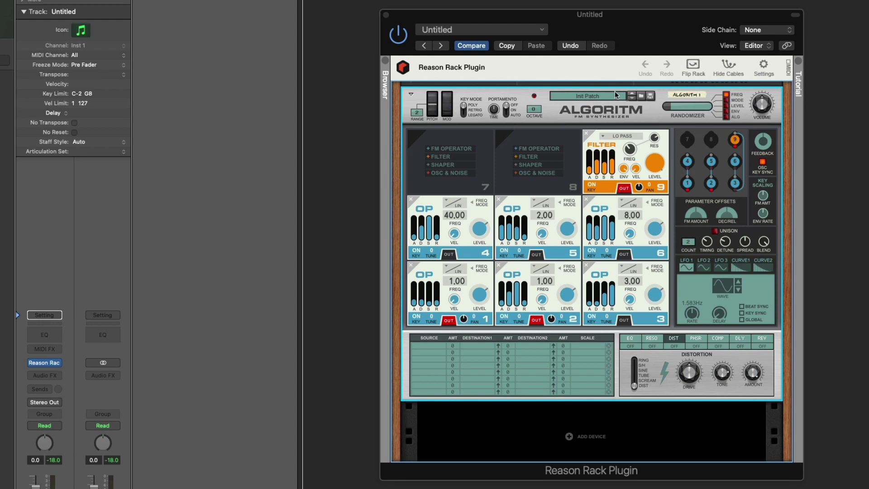
Reset the Algoritm device and clear its modules so that all nine slots are empty
right_click(640, 94)
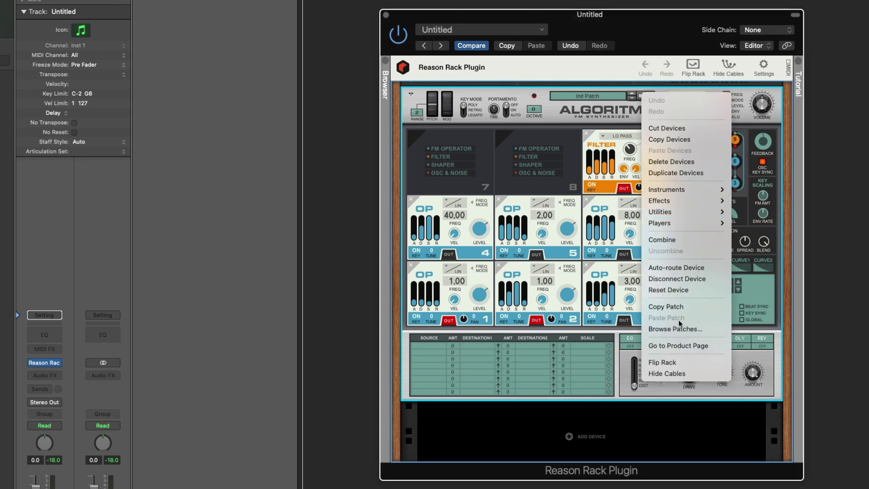
click(675, 290)
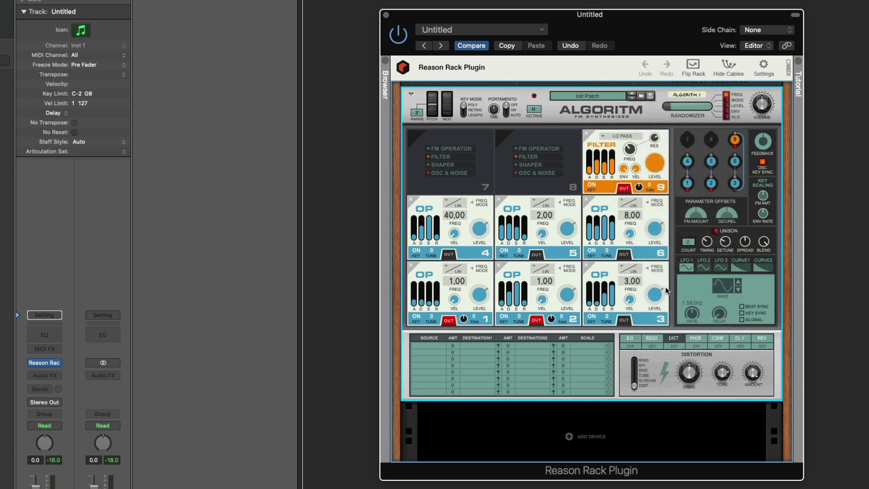
click(414, 265)
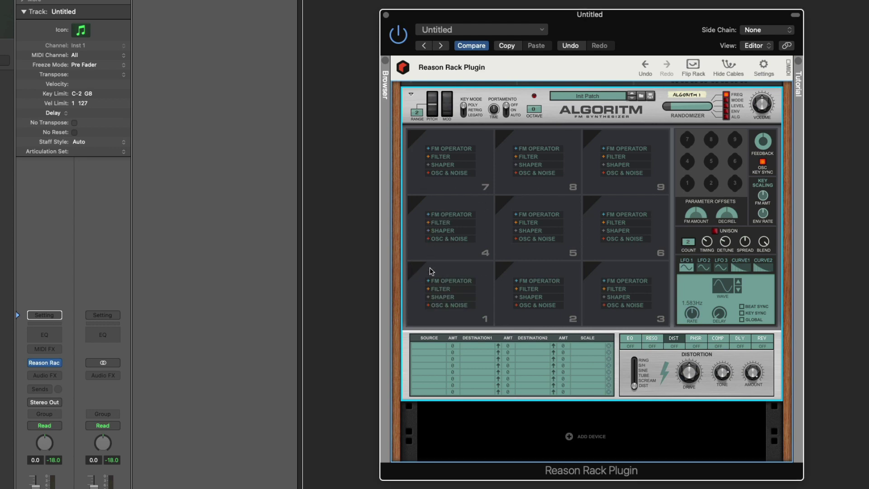
Add FM operators in slots 1, 4, 5, 6, 8 and 9, and enable operator 5's output
click(442, 281)
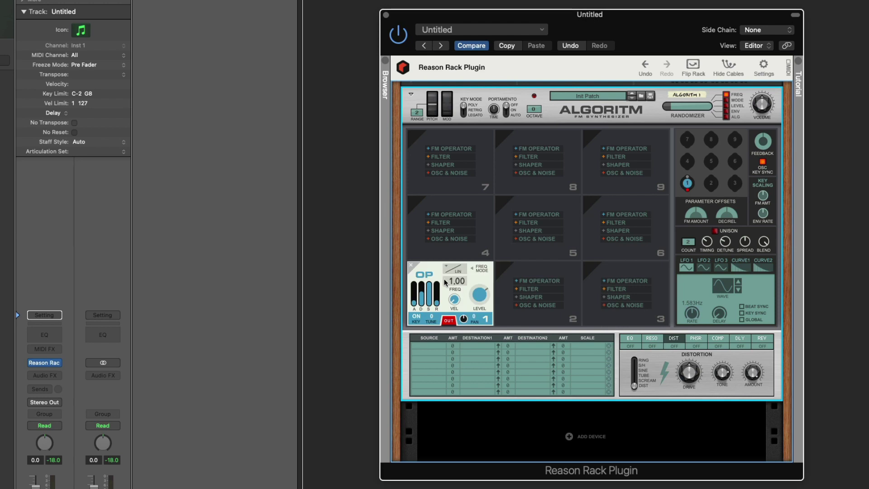
click(531, 216)
click(531, 149)
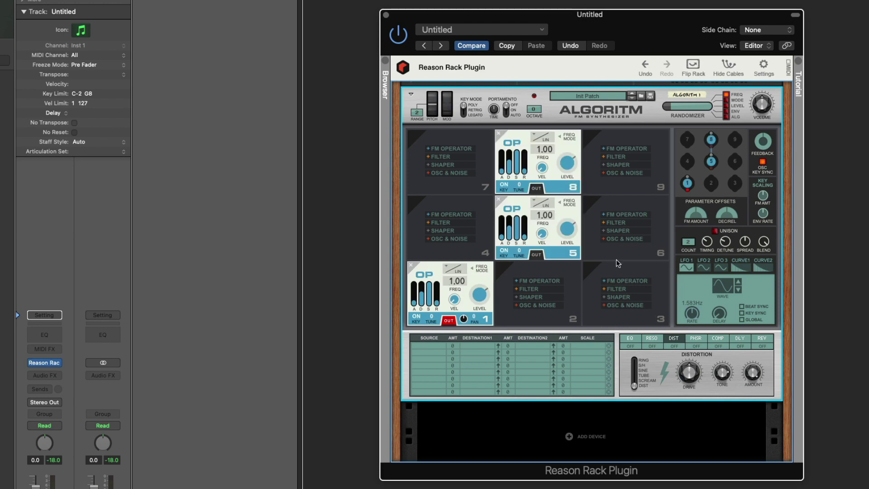
click(441, 212)
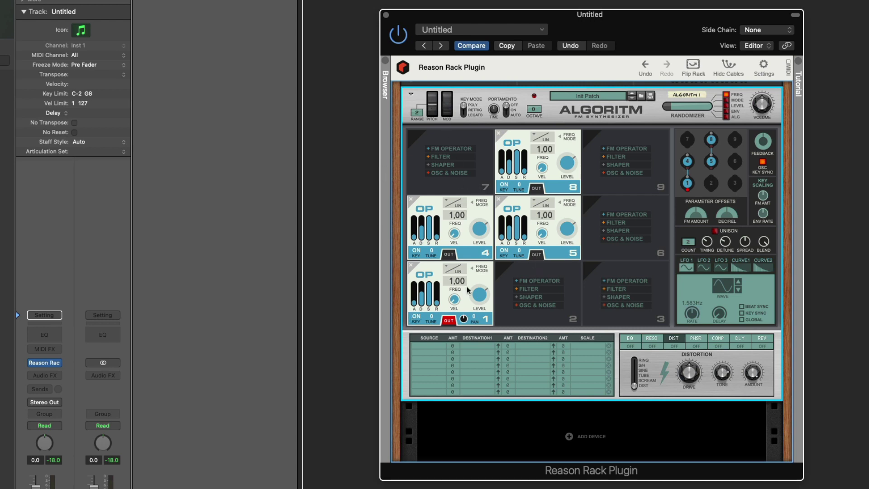
click(536, 254)
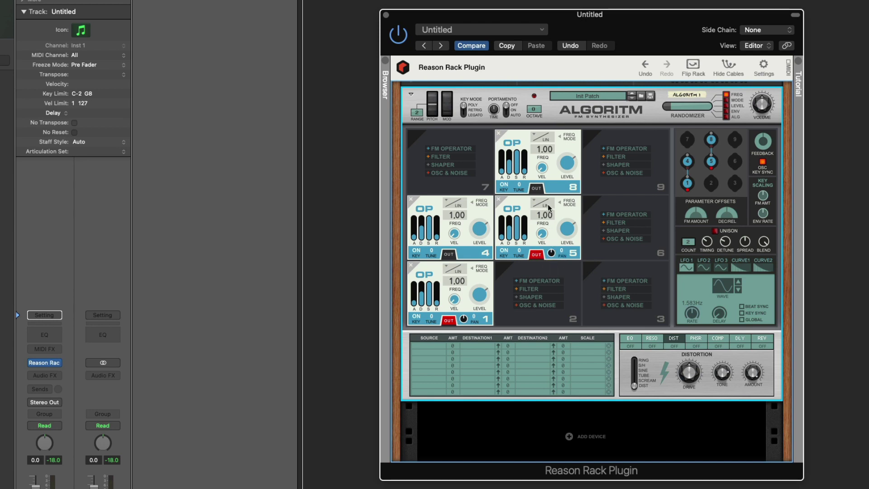
click(608, 149)
click(605, 216)
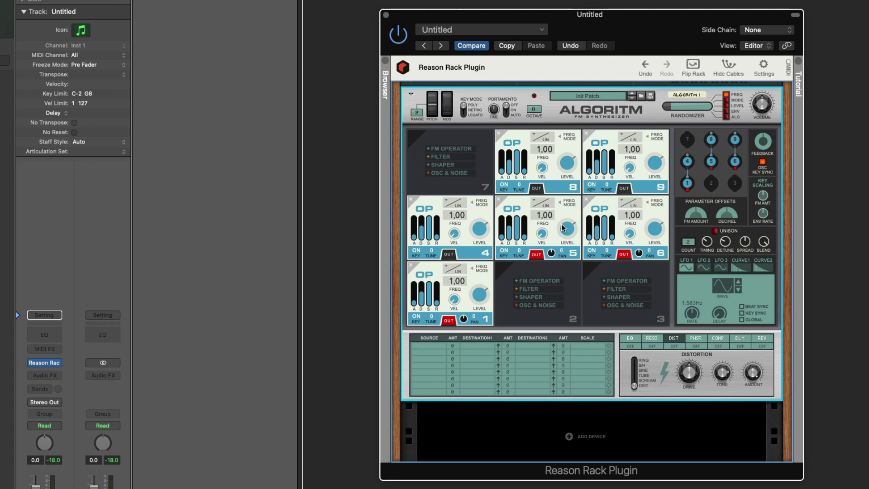
Set operator 1's sustain to 0.0 % and switch off the outputs of operators 5 and 6
mouse_move(563, 227)
drag(430, 294, 429, 305)
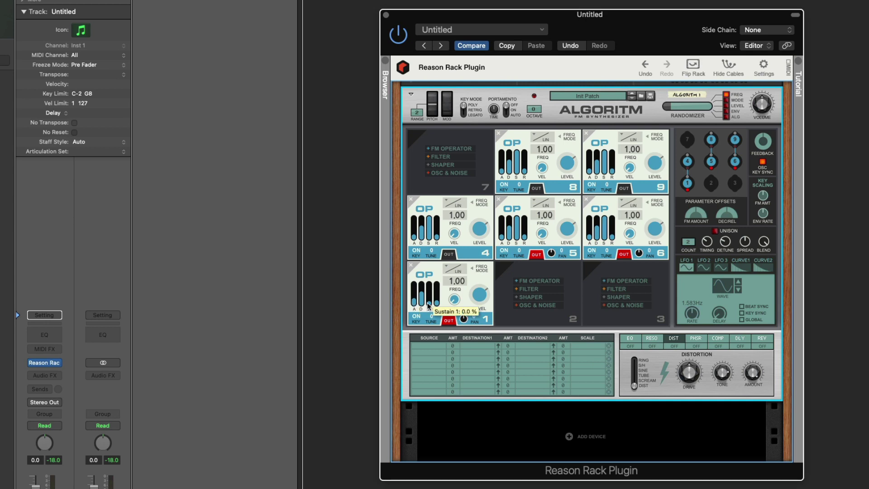
click(537, 255)
click(624, 254)
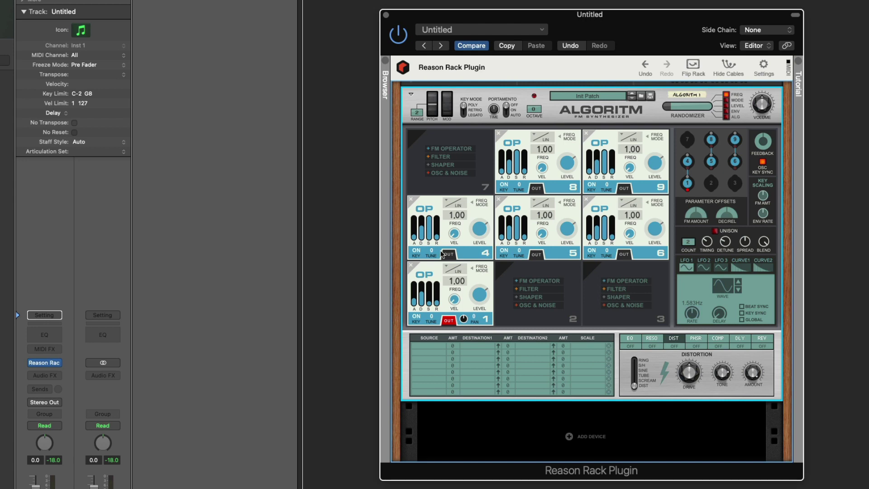
Set operator 4's frequency to 3.00 and adjust its attack together with operator 1's decay
drag(411, 239, 413, 238)
mouse_move(421, 309)
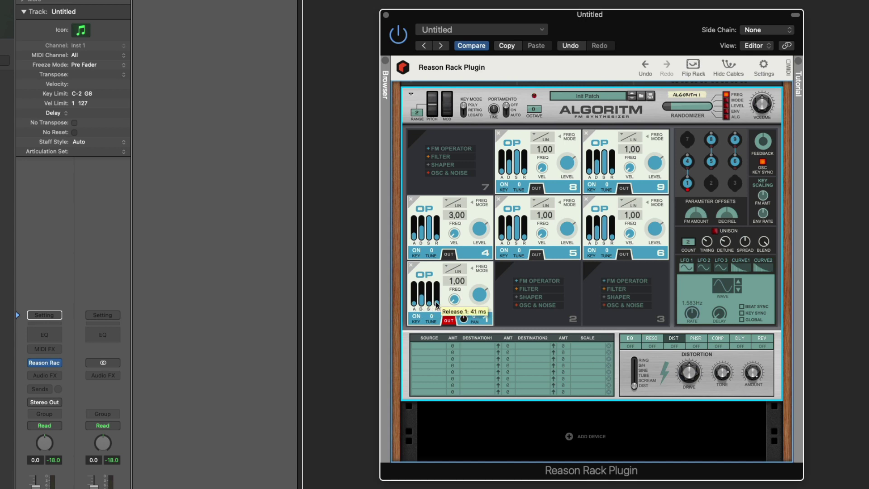
mouse_move(438, 239)
drag(422, 294, 424, 290)
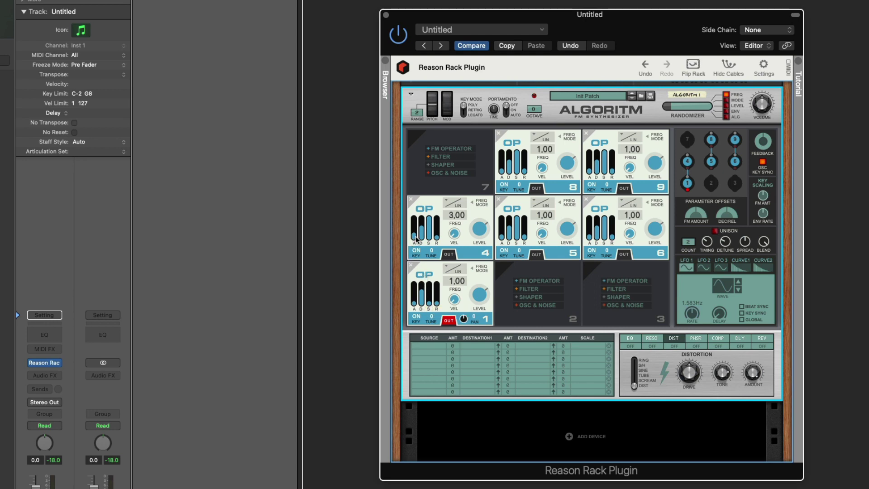
drag(417, 239, 415, 233)
drag(413, 243, 414, 238)
Output operator 5 instead of operator 1, raise operator 8's attack and set operator 8's frequency to 3.00
click(448, 320)
click(536, 254)
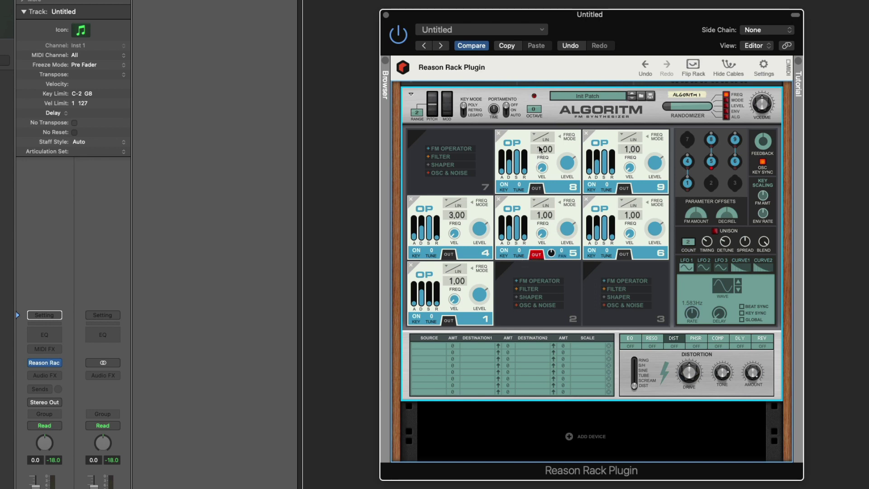
drag(539, 148, 539, 166)
drag(534, 121, 531, 58)
drag(502, 171, 501, 159)
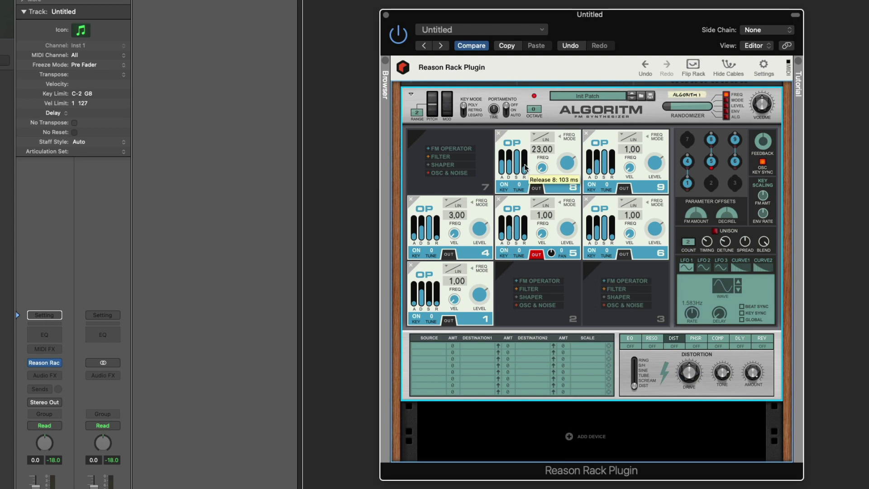
mouse_move(519, 170)
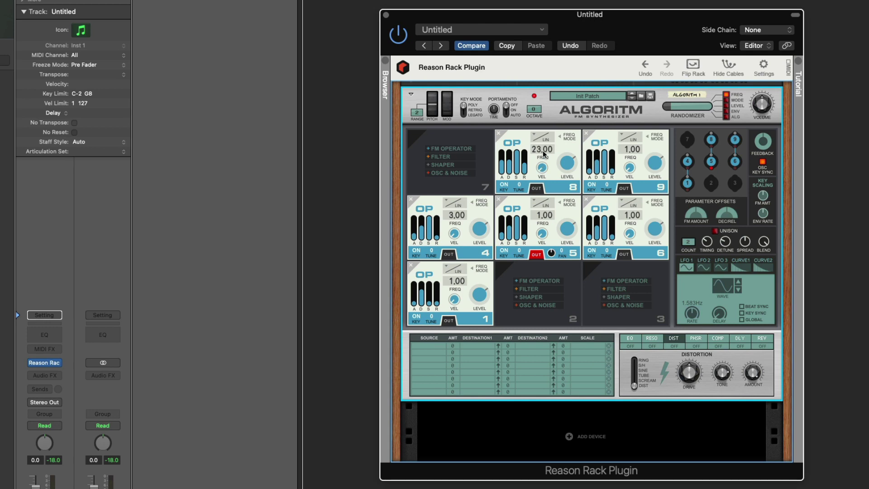
drag(540, 141, 534, 230)
Add an FM operator in slot 7, connect it to operator 8, set its frequency to 4.00 and shape its envelope
click(442, 150)
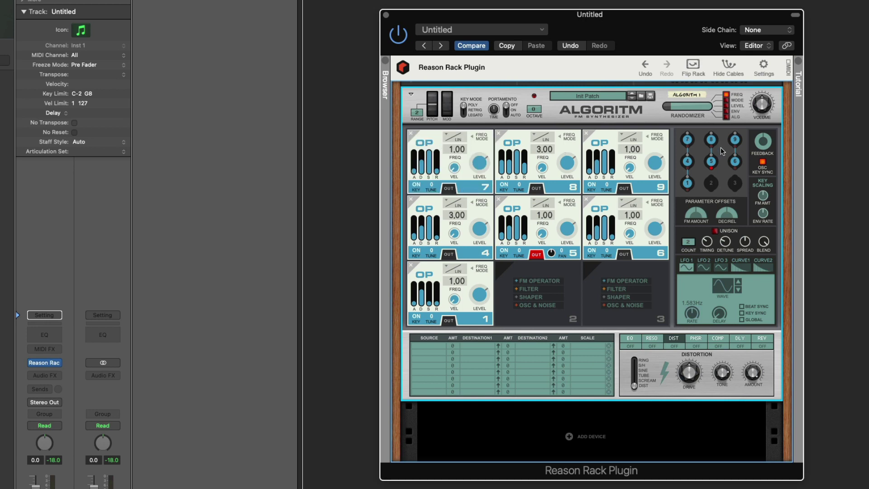
drag(687, 146, 712, 139)
mouse_move(451, 153)
mouse_down()
mouse_move(449, 129)
mouse_move(451, 139)
mouse_up()
mouse_move(414, 166)
mouse_down()
mouse_move(424, 156)
mouse_move(425, 174)
mouse_up()
Enable operator 1's output, compare the sound without and with operator 5, and leave both outputs on
click(452, 319)
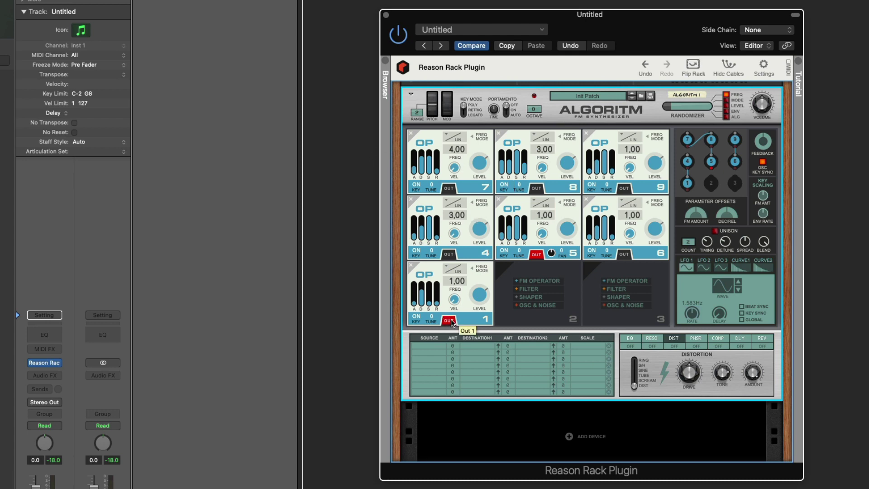
click(536, 256)
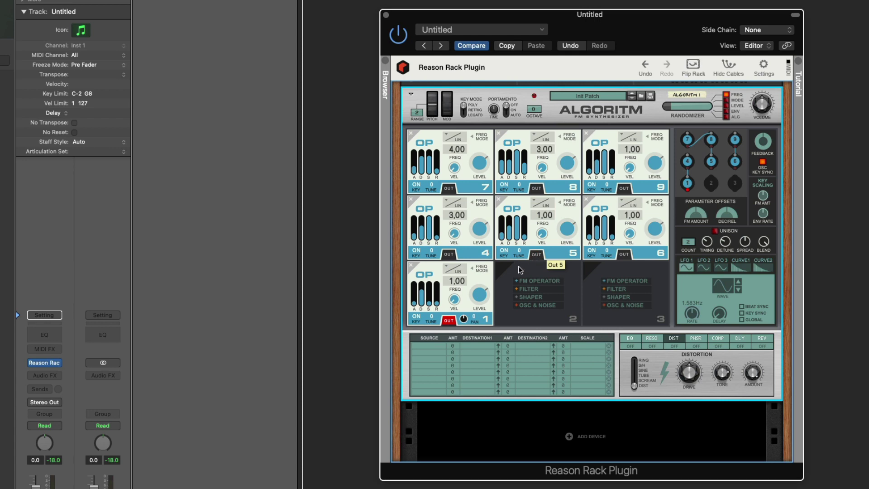
click(535, 256)
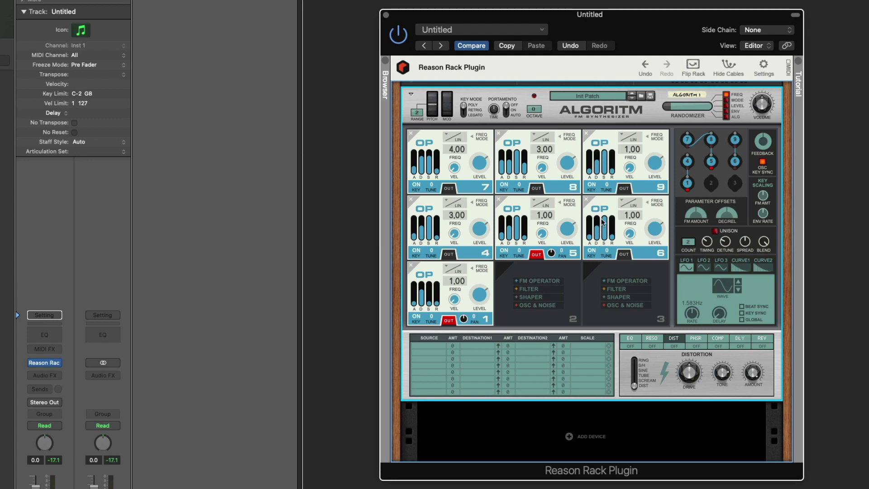
Set operator 6's release to 1.50 s, make it the only active output and adjust its sustain
drag(613, 236, 615, 229)
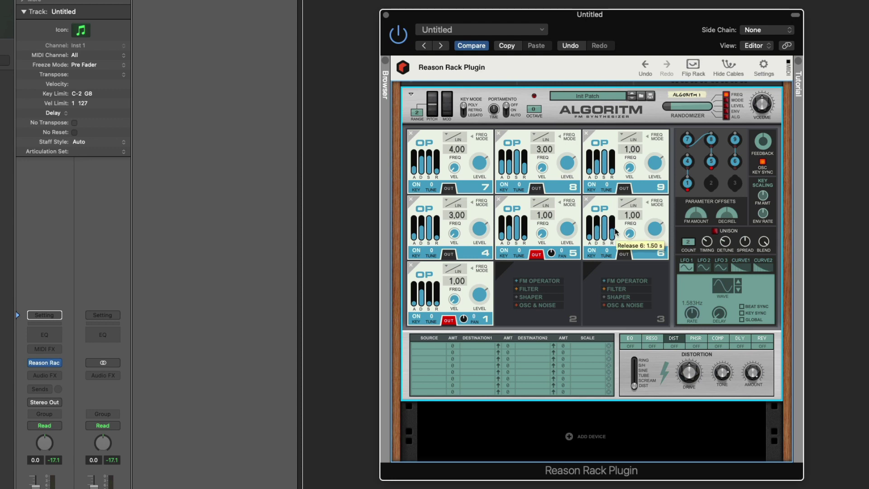
click(624, 255)
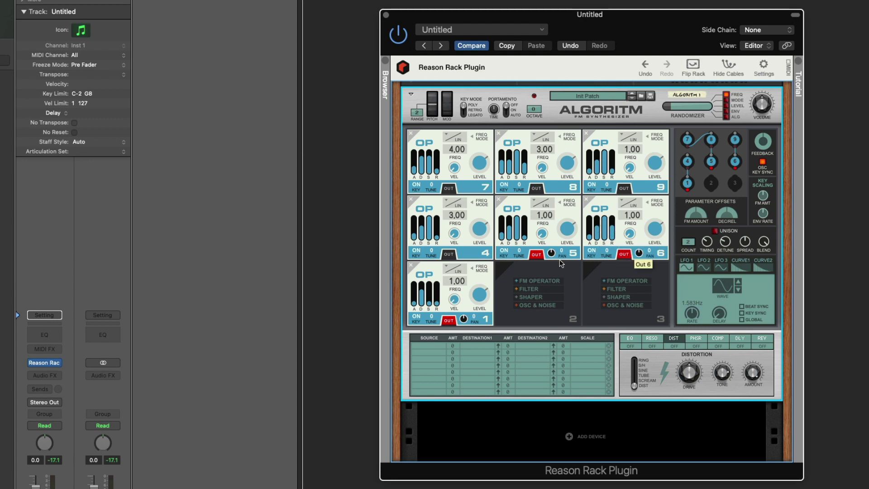
click(537, 255)
click(449, 321)
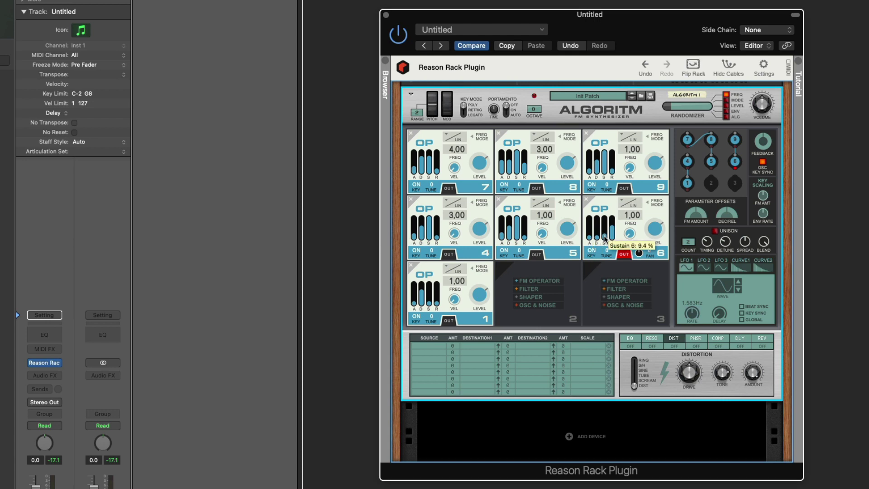
mouse_move(605, 239)
mouse_down()
mouse_move(611, 223)
mouse_move(606, 228)
mouse_up()
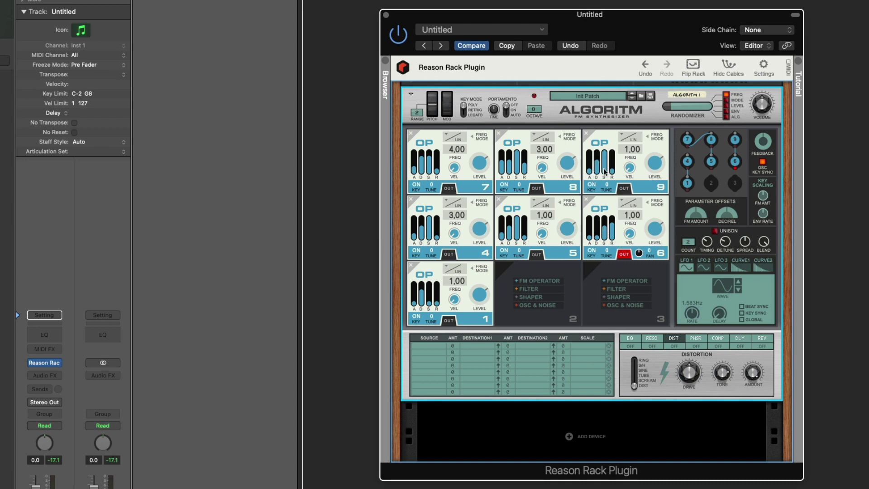
Set operator 9's frequency to 8.00, shape its envelope, and re-enable the outputs of operators 5 and 1
drag(627, 154, 625, 119)
drag(590, 174, 615, 154)
click(537, 255)
click(449, 320)
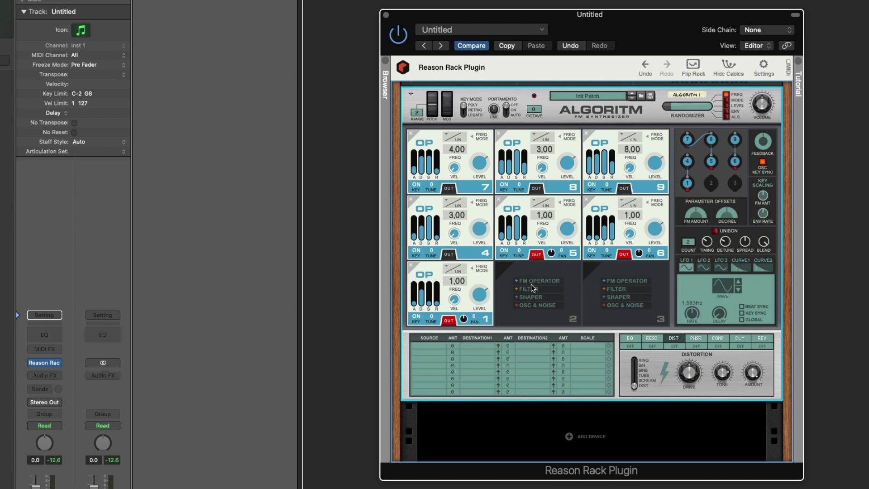
Add a low-pass filter in slot 2, output it instead of operator 5, and adjust the filter's attack and other settings
click(538, 257)
click(529, 288)
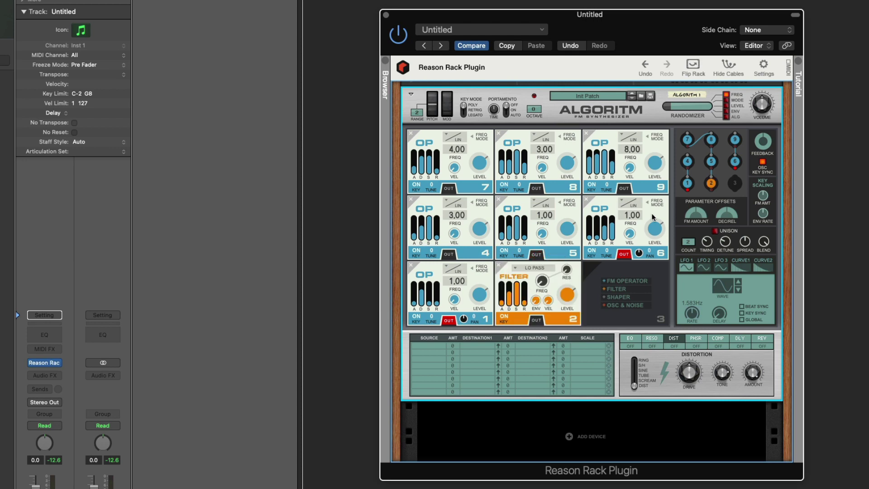
click(538, 321)
drag(502, 310, 503, 288)
drag(563, 295, 563, 275)
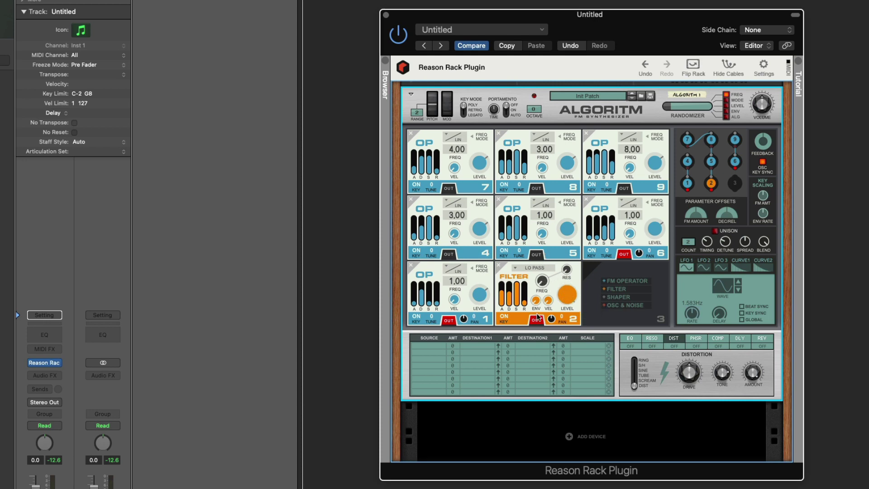
Isolate the filter by switching off the outputs of operators 1 and 6, and adjust its resonance and envelope
click(449, 321)
click(625, 254)
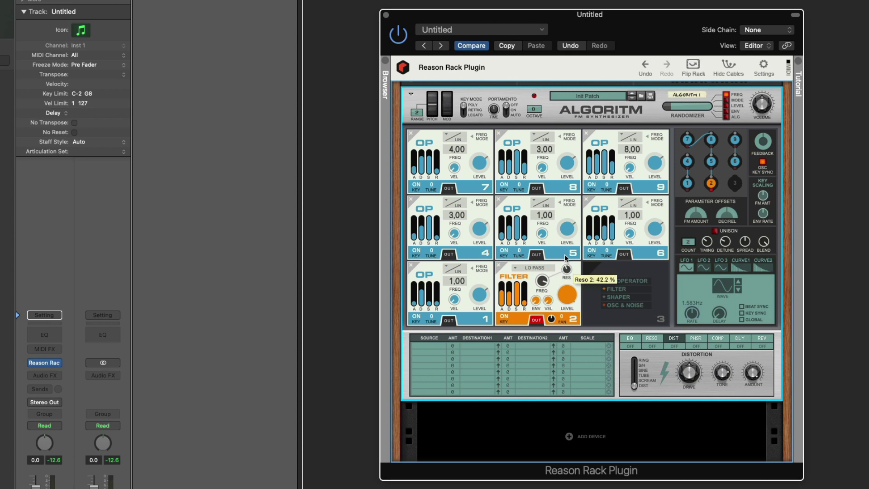
drag(502, 292, 525, 298)
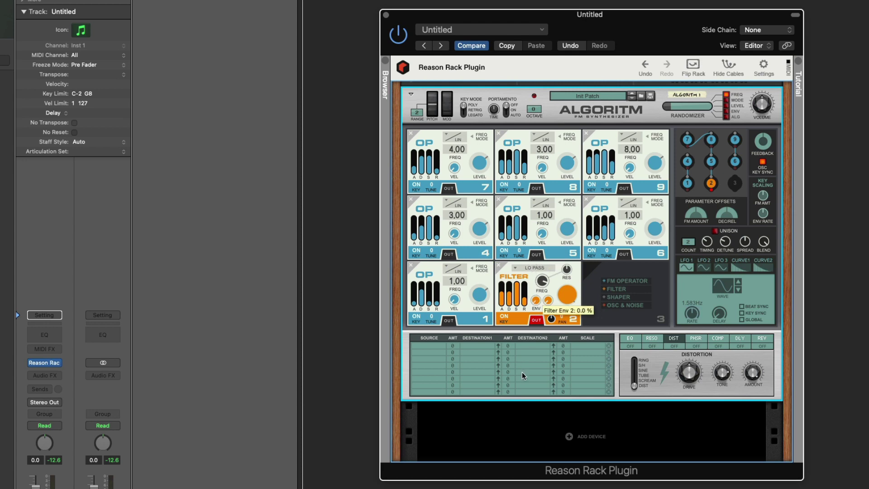
Compare operator 5's direct output with the filtered one, and enable the outputs of filter 2 and operators 1 and 6
click(535, 321)
click(535, 257)
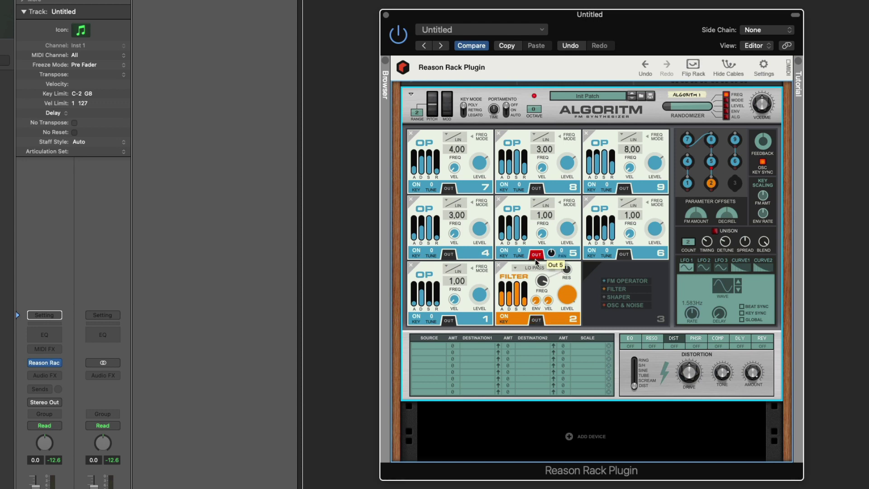
click(536, 256)
click(535, 321)
click(449, 320)
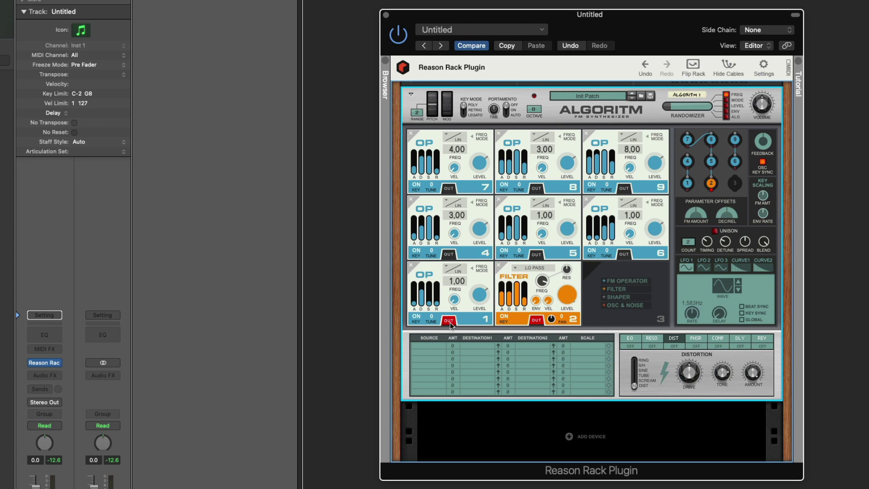
click(625, 254)
Add a shaper in slot 3 and route operator 1 and filter 2 into it
click(620, 296)
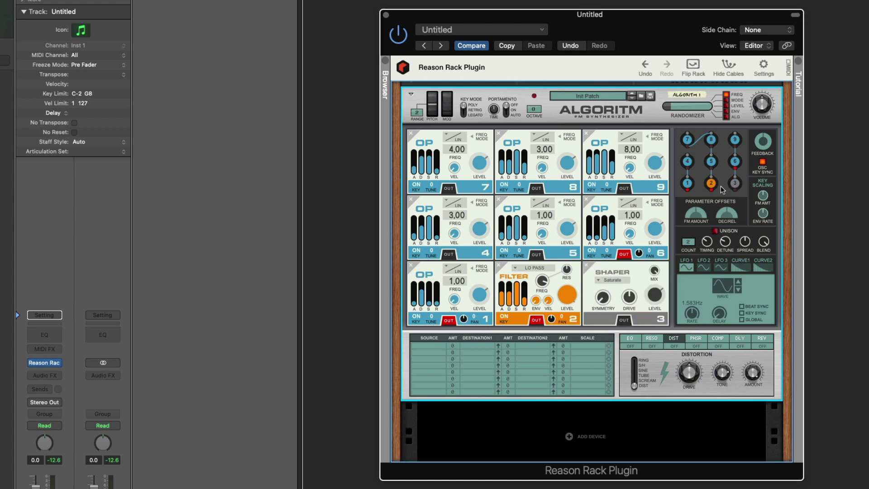
drag(713, 189, 735, 183)
Switch off the outputs of slots 1, 2 and 6, output only the shaper, and try out its controls
click(450, 321)
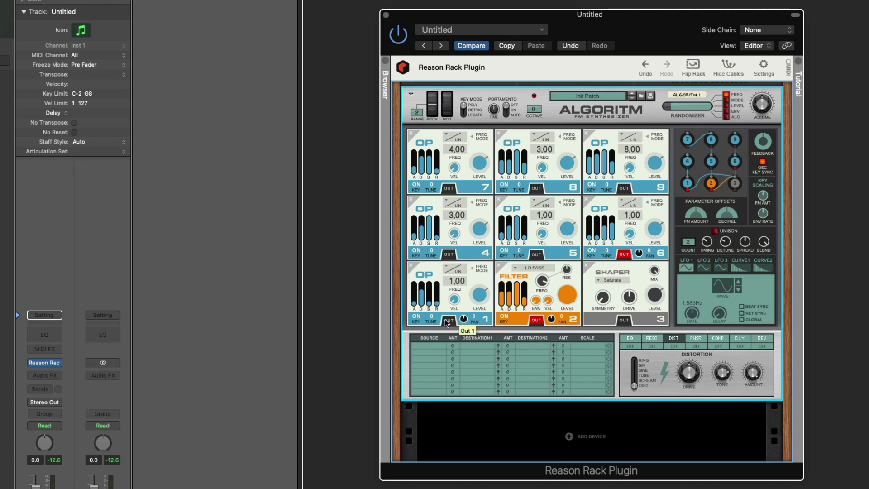
click(543, 320)
click(623, 254)
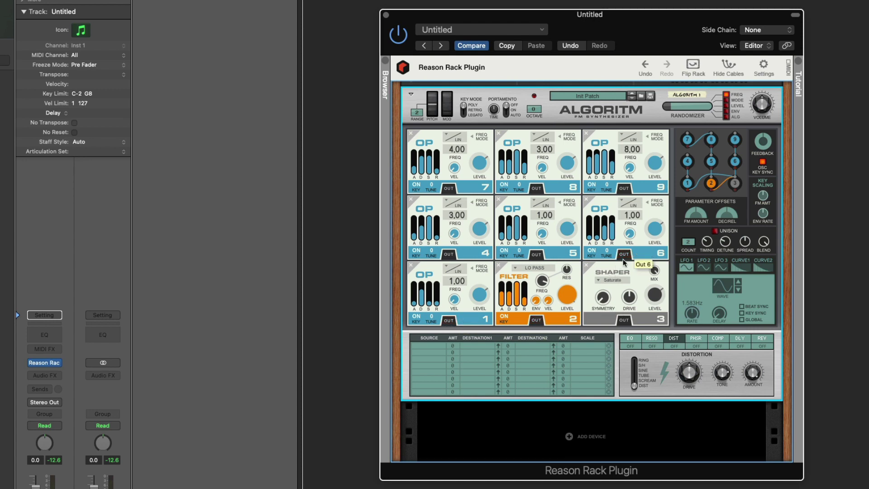
click(625, 320)
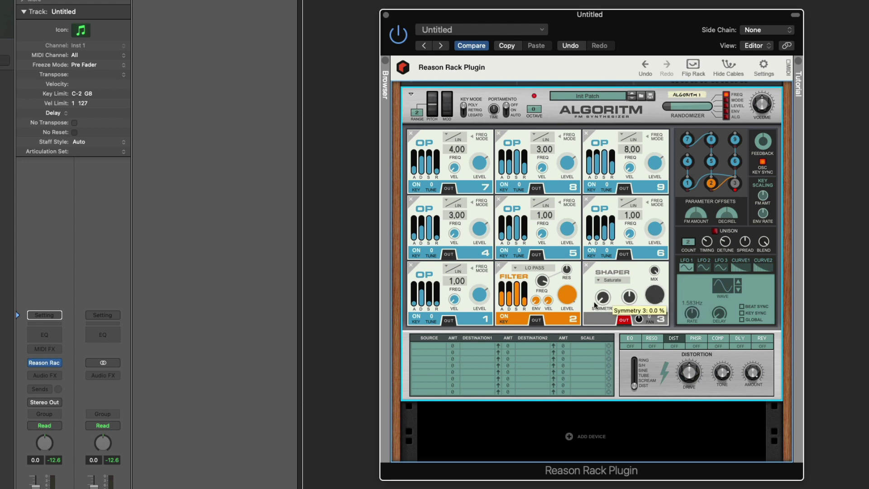
drag(599, 275, 627, 284)
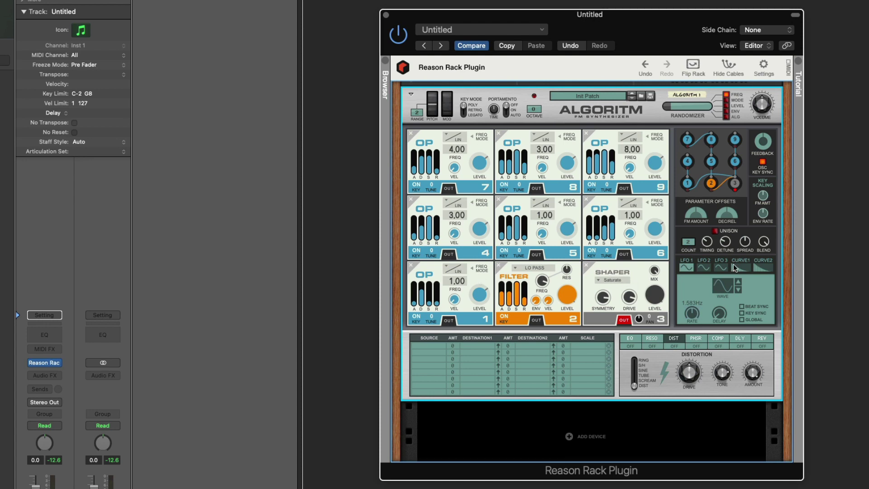
Disconnect operator 1 and filter 2 from the shaper in slot 3, and enable the direct outputs of both
click(723, 184)
click(725, 181)
click(712, 191)
click(688, 191)
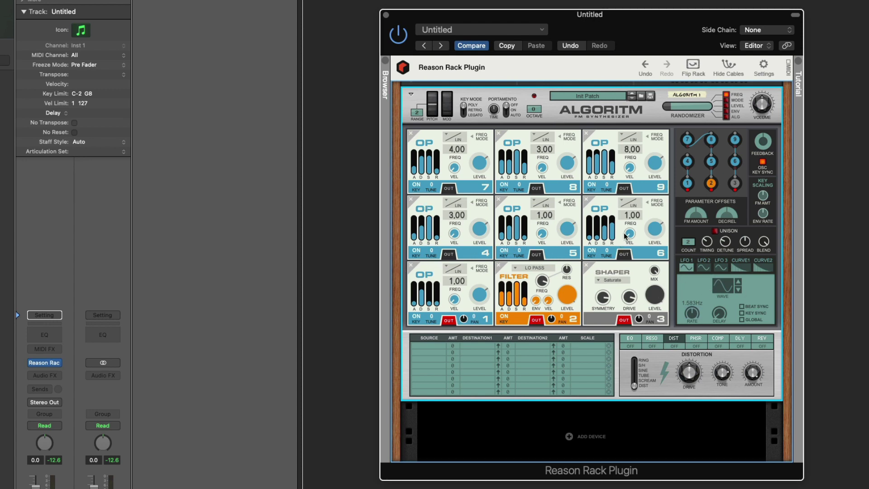
Set up the first modulation row with LFO 1 as source and Freq 7 as its first destination
click(433, 344)
mouse_move(450, 425)
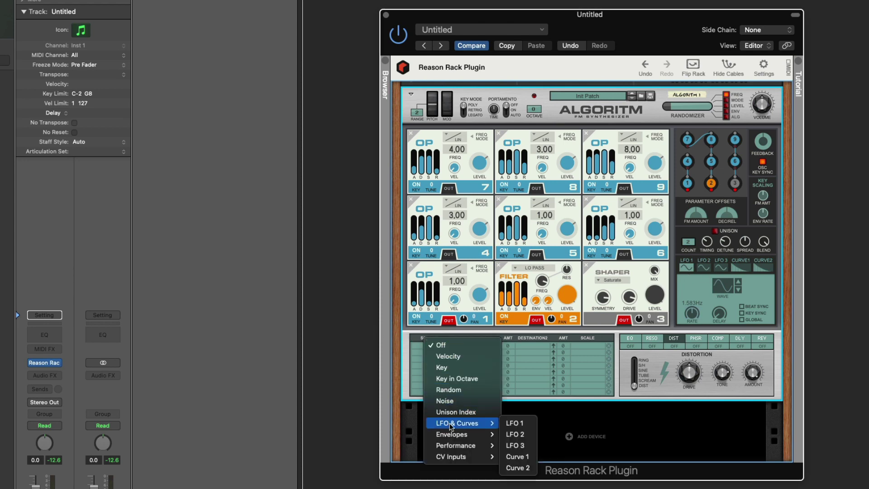
click(515, 423)
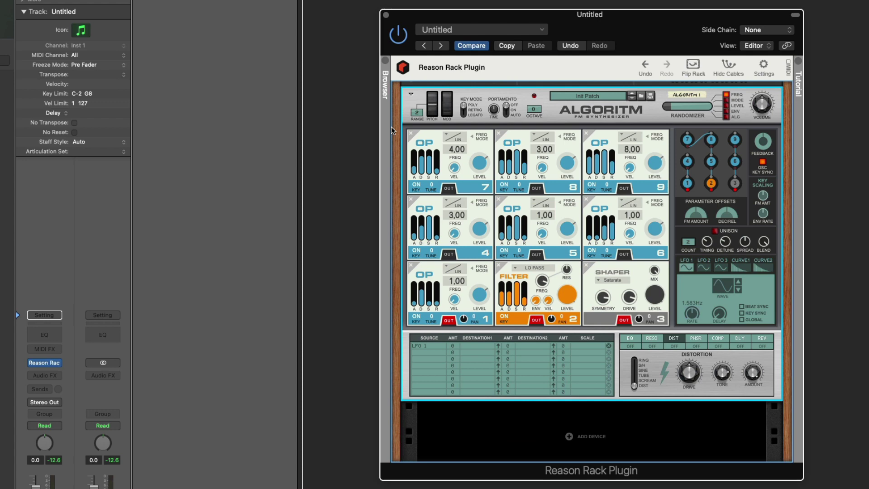
click(464, 346)
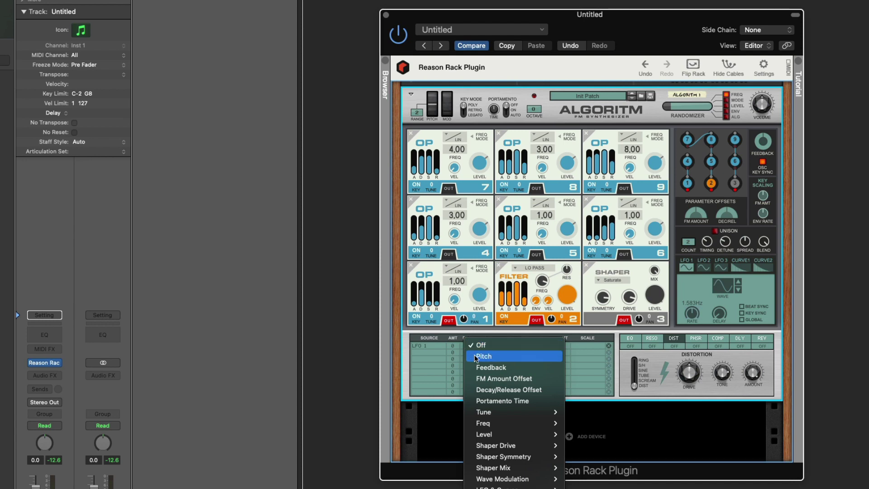
mouse_move(534, 428)
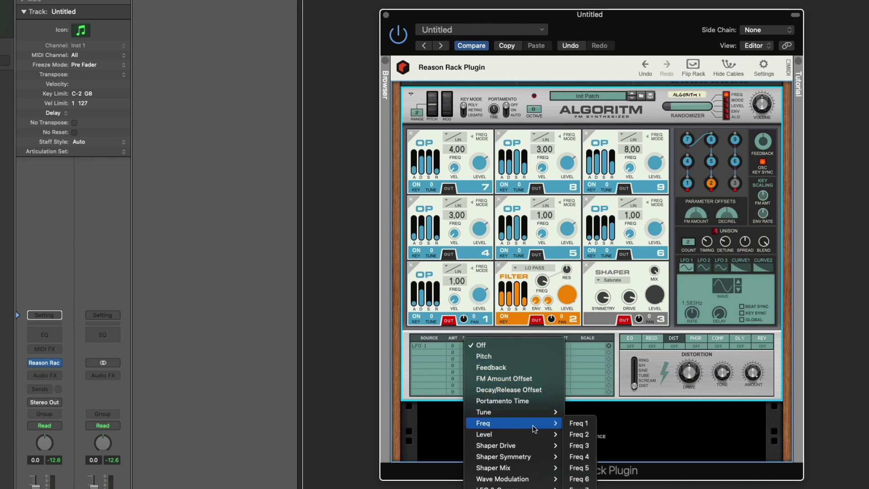
click(579, 487)
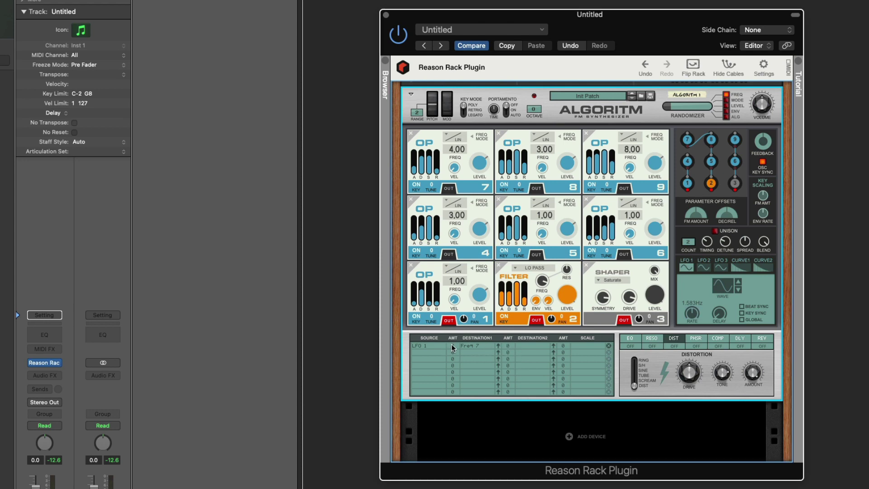
Raise the amount of the LFO 1 modulation of Freq 7, and set LFO 1's rate to 50.00 Hz
drag(445, 345, 453, 304)
drag(450, 344, 456, 306)
drag(701, 303, 694, 302)
drag(690, 259, 688, 235)
drag(688, 336, 697, 236)
Try out other waveforms for LFO 1 and return to the sine wave
click(739, 282)
click(739, 282)
click(739, 281)
click(739, 281)
click(739, 282)
click(739, 282)
click(739, 282)
click(739, 290)
click(738, 290)
click(739, 290)
click(738, 290)
click(739, 289)
click(739, 290)
Reduce the LFO 1 modulation amount to 1, and set operator 1's attack to 20 ms
drag(454, 345, 453, 398)
drag(450, 346, 452, 354)
mouse_move(416, 303)
drag(416, 305, 417, 301)
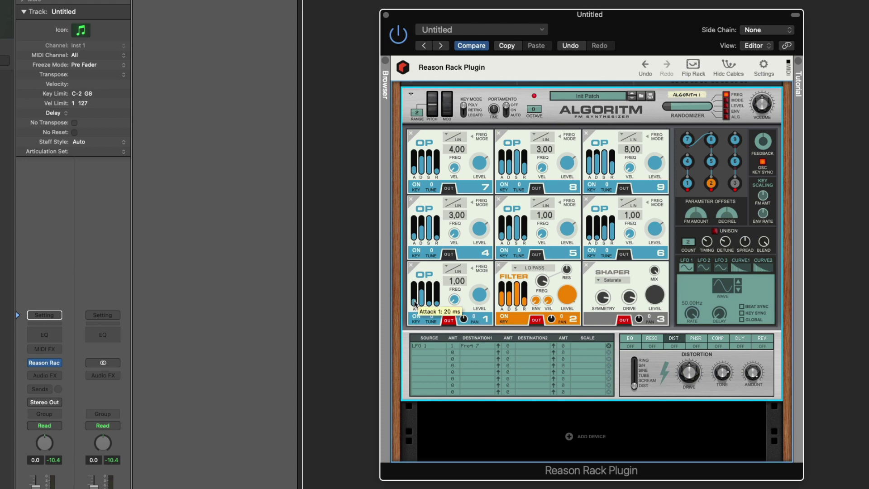